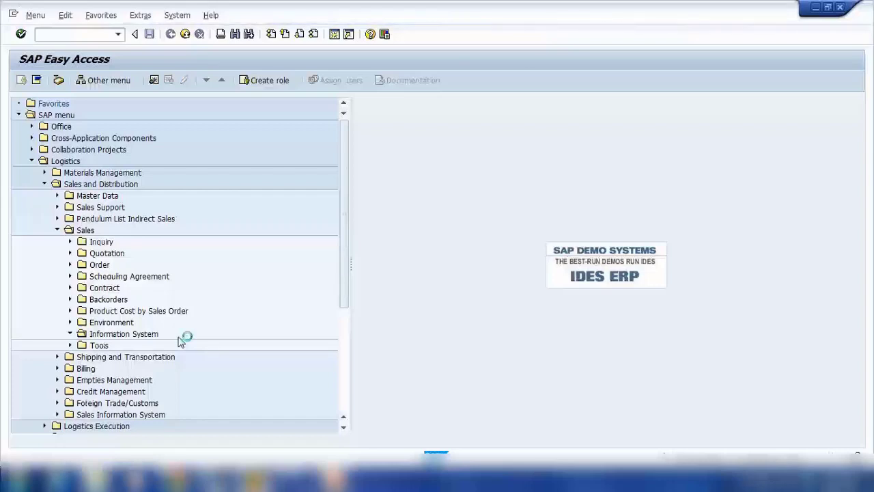
- Expand the Orders folder under the Sales Information System and select List of Sales Orders
{"action": "scroll", "coordinate": [335, 289], "scroll_direction": "down", "scroll_amount": 1}
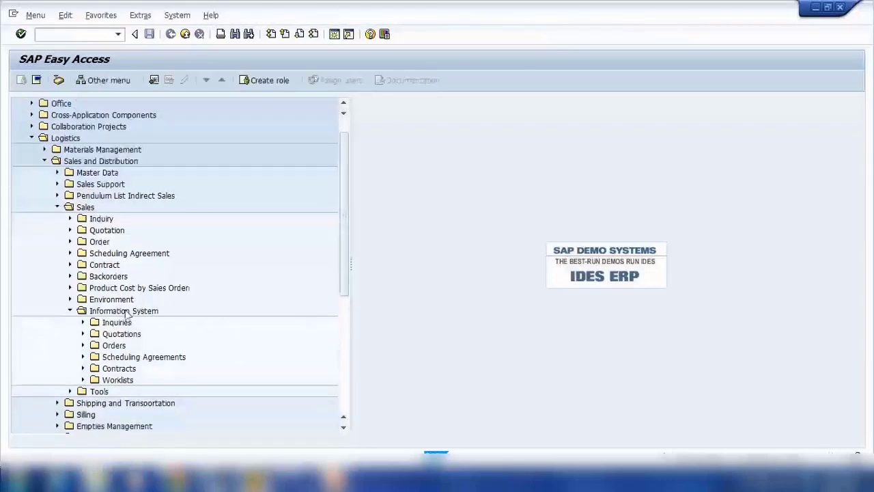
{"action": "scroll", "coordinate": [133, 311], "scroll_direction": "down", "scroll_amount": 3}
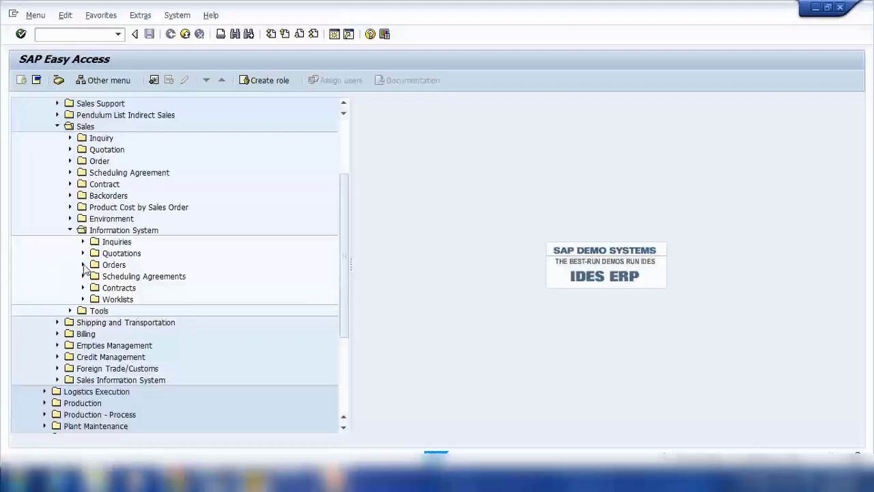
{"action": "left_click", "coordinate": [82, 265]}
{"action": "left_click", "coordinate": [128, 277]}
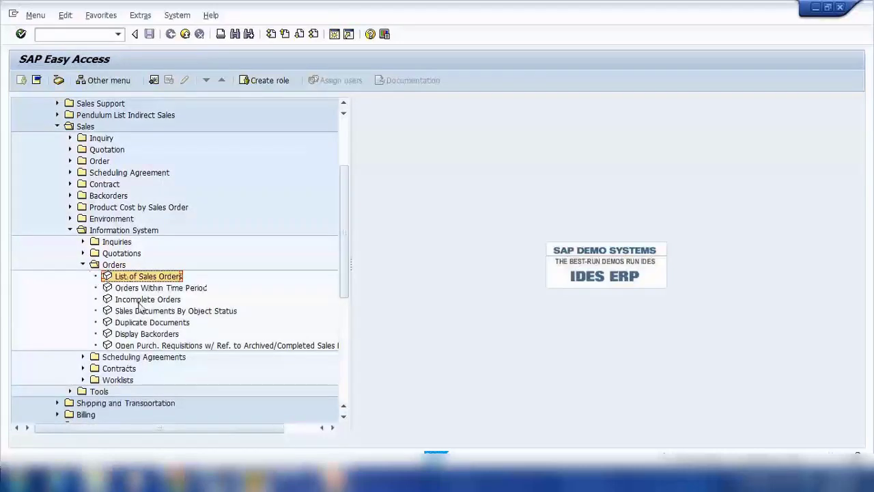
- Open the SAP GUI options to view the Visualization 1 settings, and close them without changing anything
{"action": "left_click", "coordinate": [384, 34]}
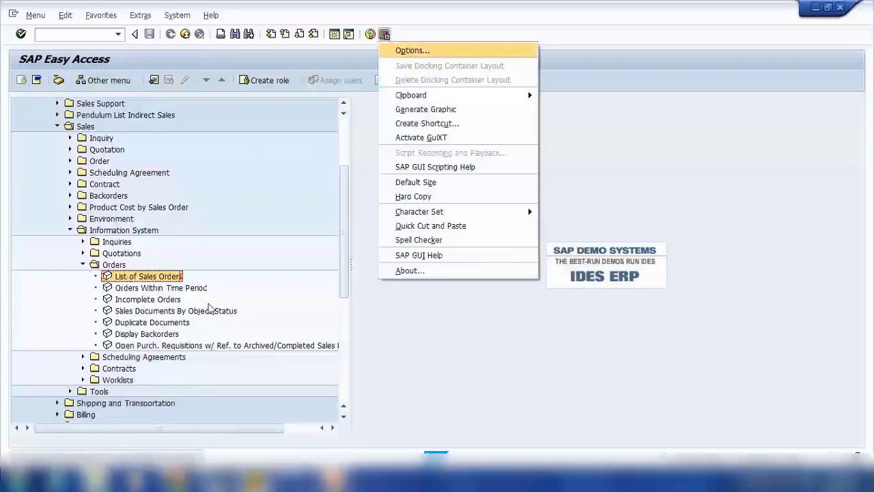
{"action": "left_click", "coordinate": [407, 52]}
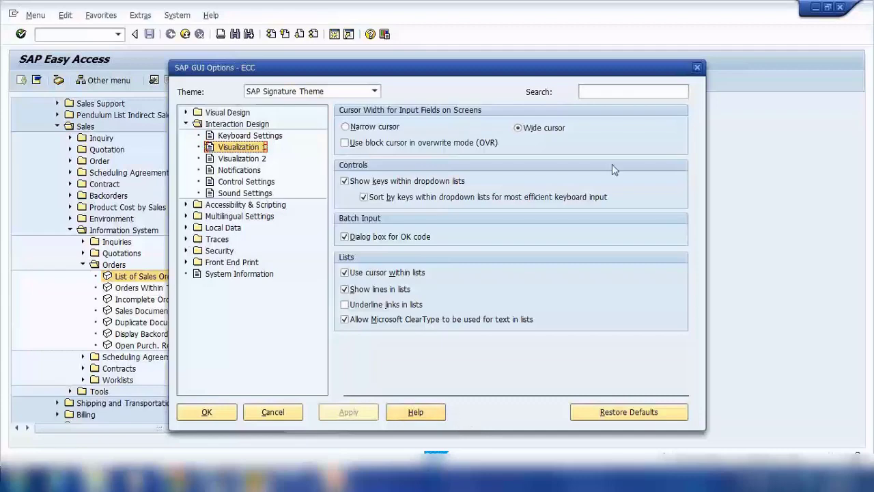
{"action": "left_click", "coordinate": [697, 66]}
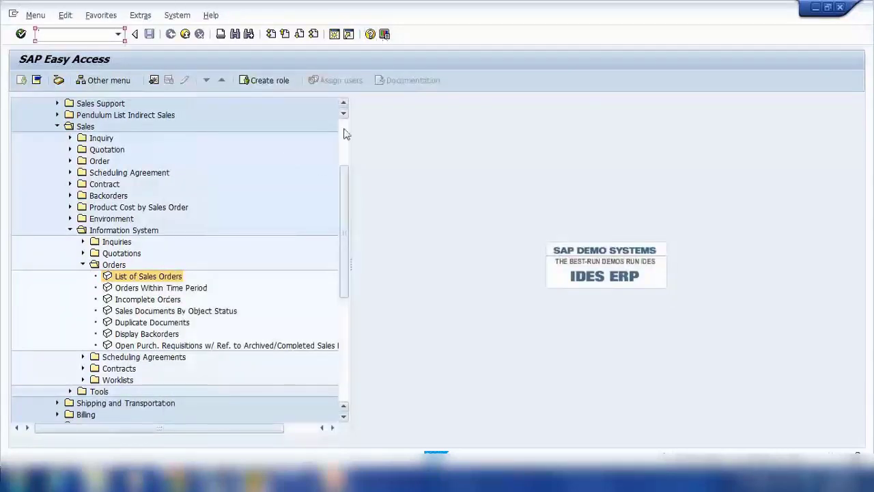
{"action": "scroll", "coordinate": [345, 133], "scroll_direction": "up", "scroll_amount": 3}
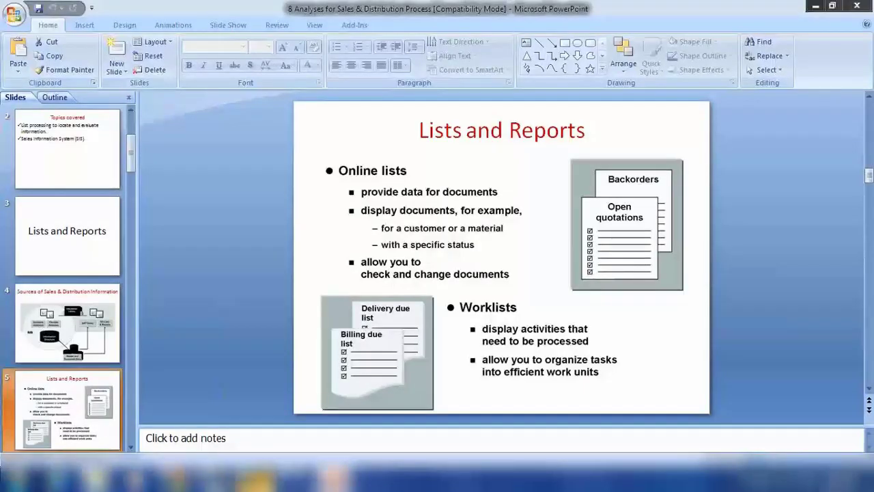
- Switch to SAP Logon 730 and open the SAP ECC connection
{"action": "left_click", "coordinate": [256, 478]}
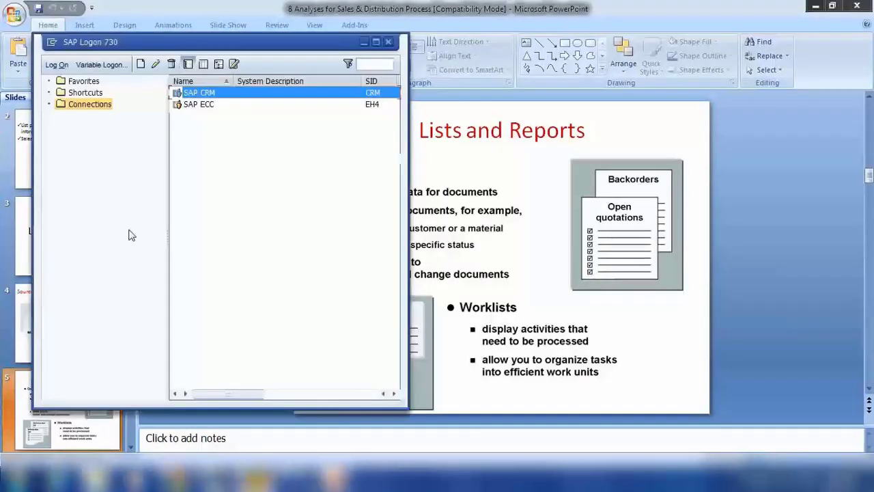
{"action": "left_click", "coordinate": [198, 106]}
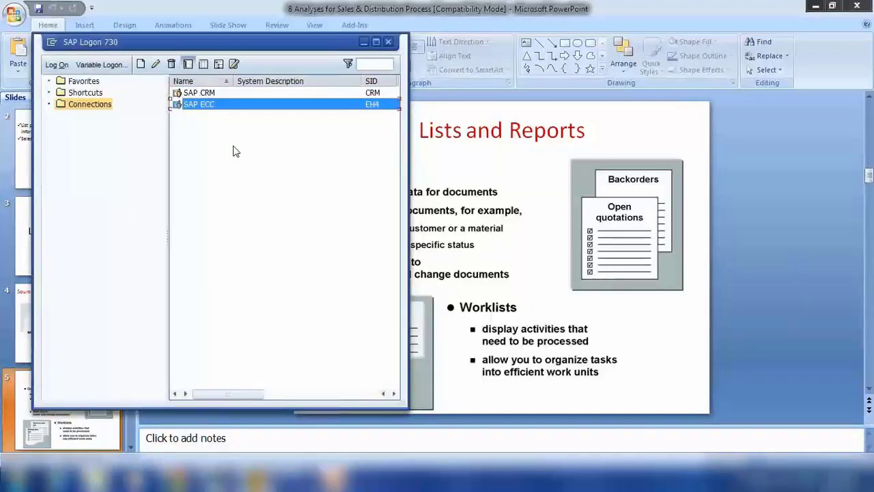
{"action": "key", "text": "Return"}
- Log on to the system with the user name and the account password
{"action": "type", "text": "c"}
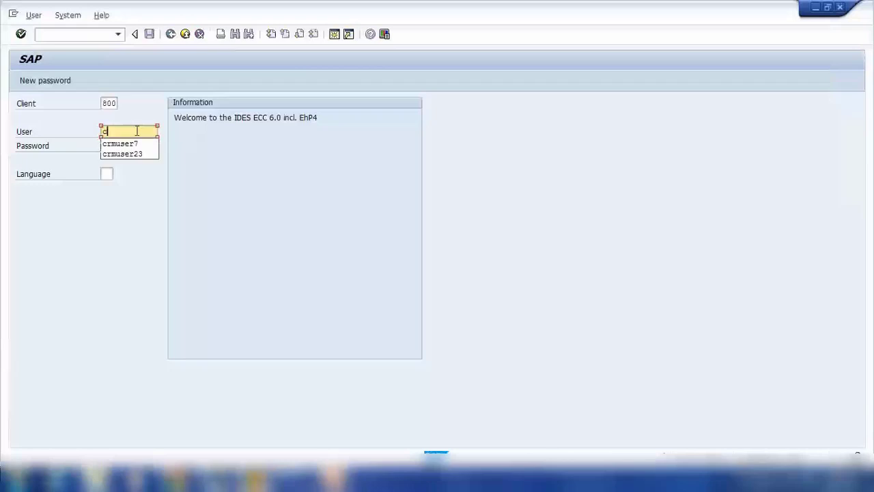
{"action": "type", "text": "r"}
{"action": "key", "text": "Down"}
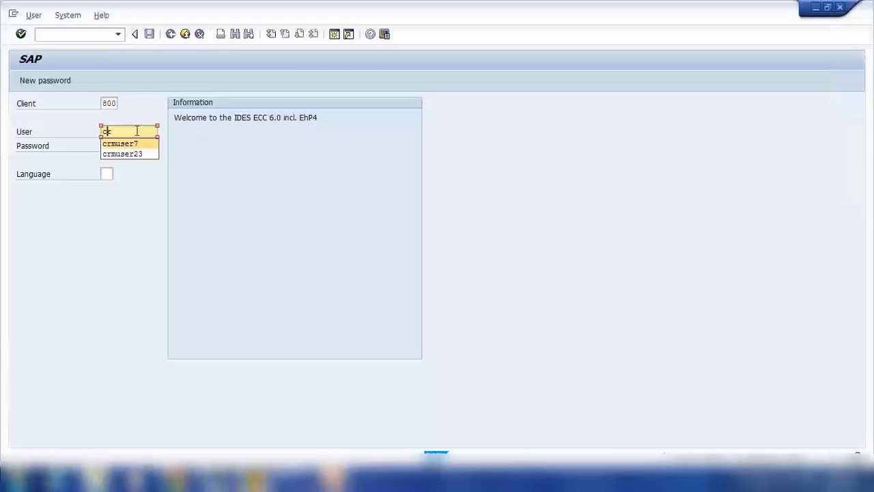
{"action": "key", "text": "Tab"}
{"action": "type", "text": "************"}
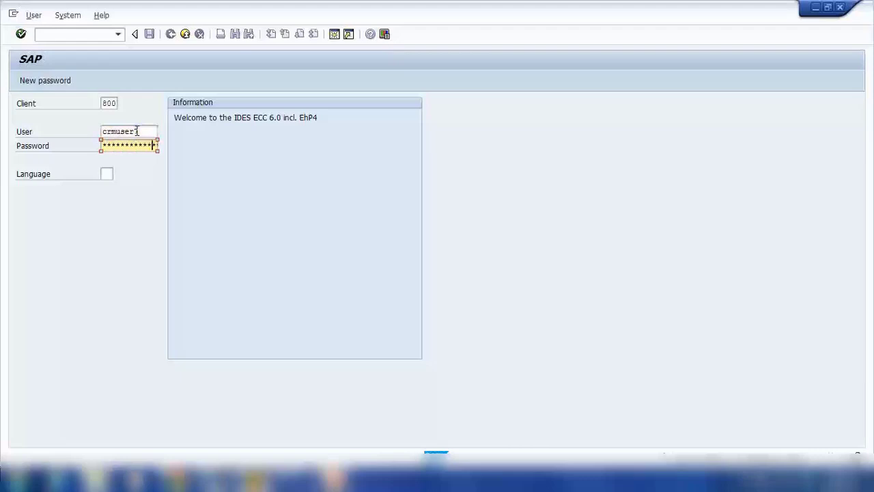
{"action": "key", "text": "Return"}
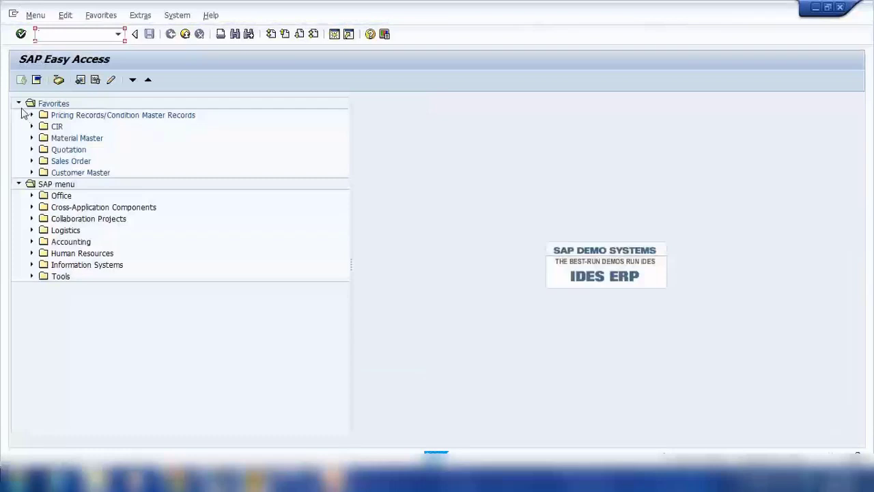
- Collapse Favorites and expand the SAP menu through Logistics, Sales and Distribution, and Sales to Information System
{"action": "left_click", "coordinate": [19, 104]}
{"action": "left_click", "coordinate": [31, 161]}
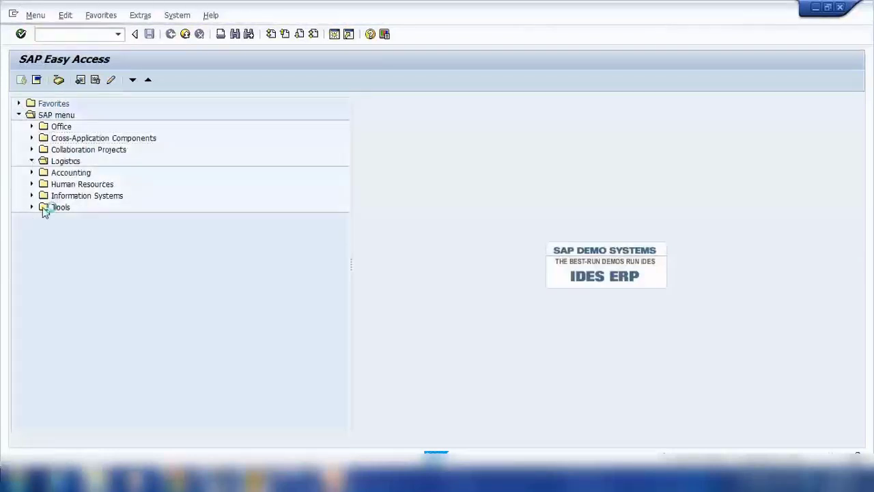
{"action": "left_click", "coordinate": [44, 184]}
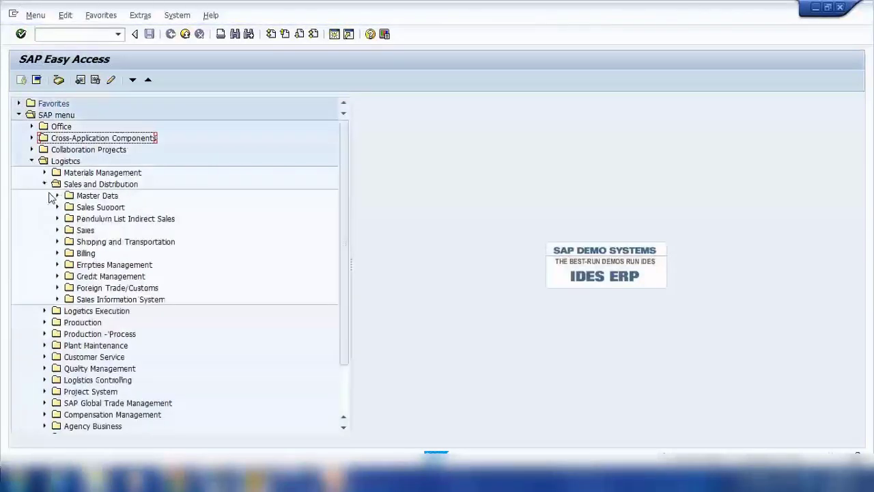
{"action": "left_click", "coordinate": [58, 231]}
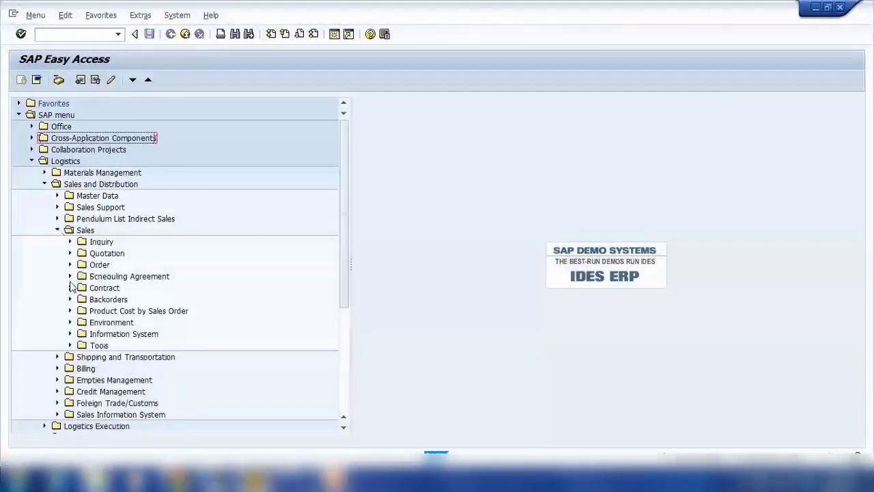
{"action": "left_click", "coordinate": [71, 333]}
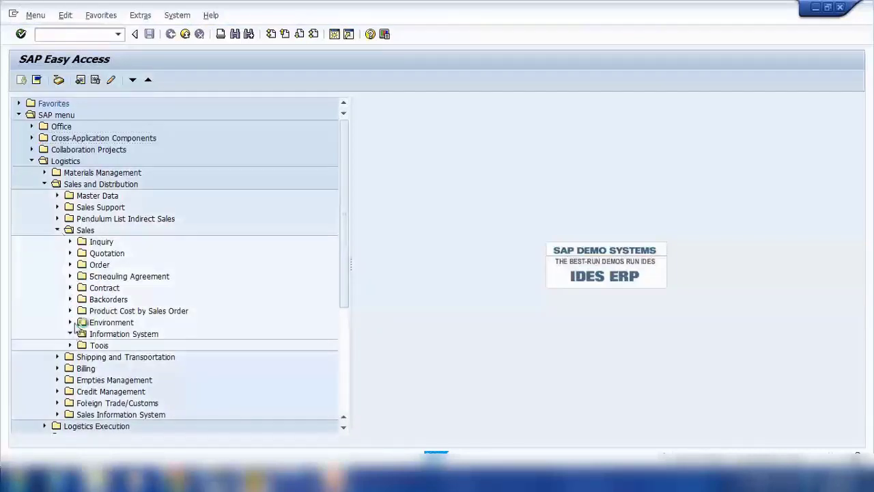
- Expand the Orders folder under Information System and select VA05 - List of Sales Orders
{"action": "scroll", "coordinate": [82, 324], "scroll_direction": "down", "scroll_amount": 1}
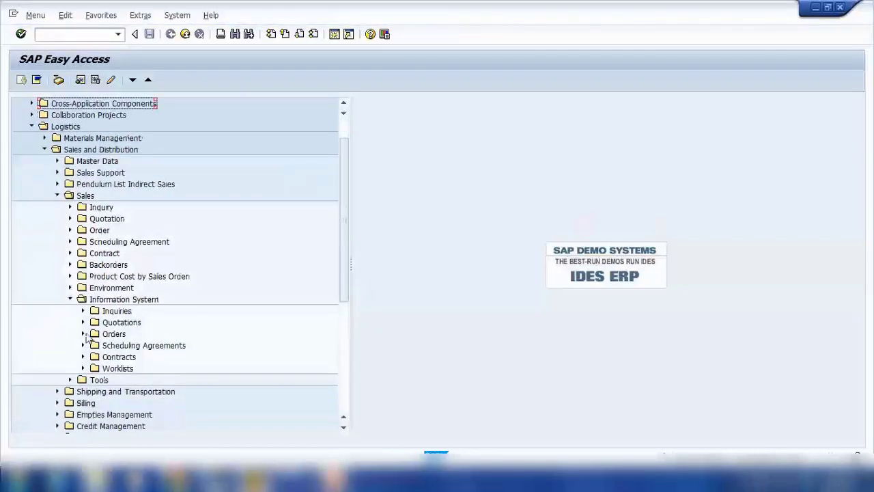
{"action": "left_click", "coordinate": [83, 334]}
{"action": "scroll", "coordinate": [196, 316], "scroll_direction": "down", "scroll_amount": 4}
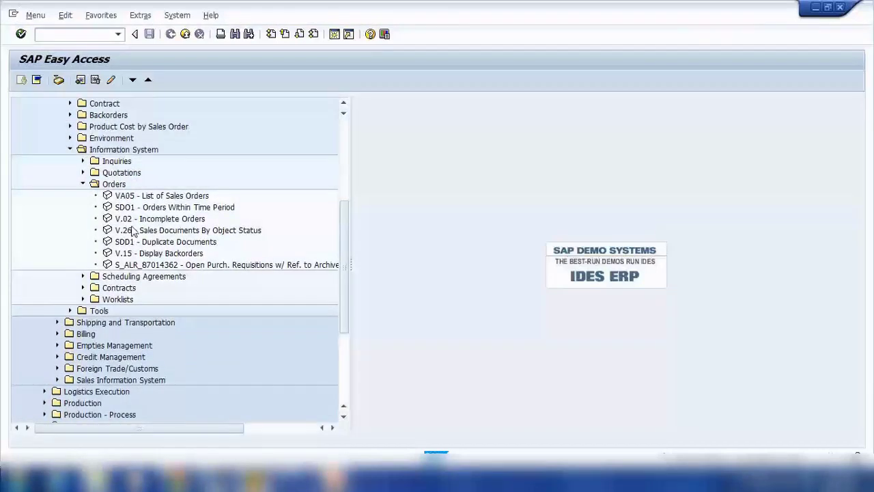
{"action": "left_click", "coordinate": [122, 197]}
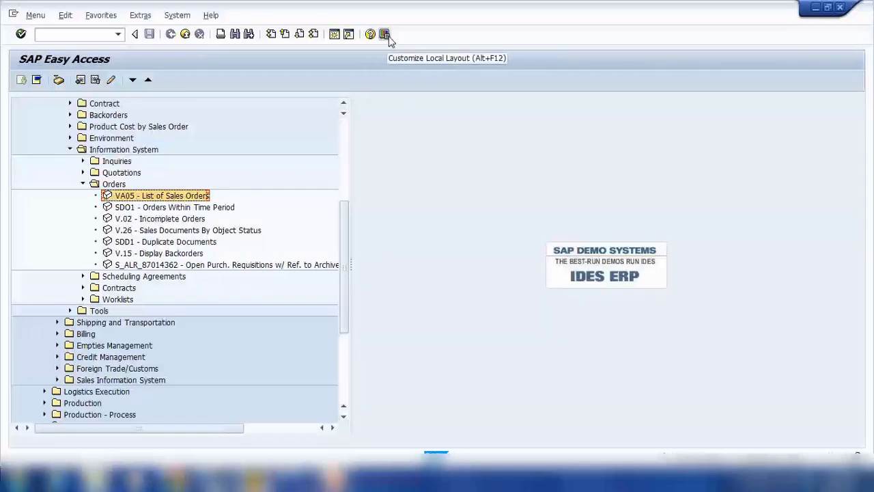
- Open the SAP GUI options and display the Visualization 1 page under Interaction Design
{"action": "left_click", "coordinate": [385, 36]}
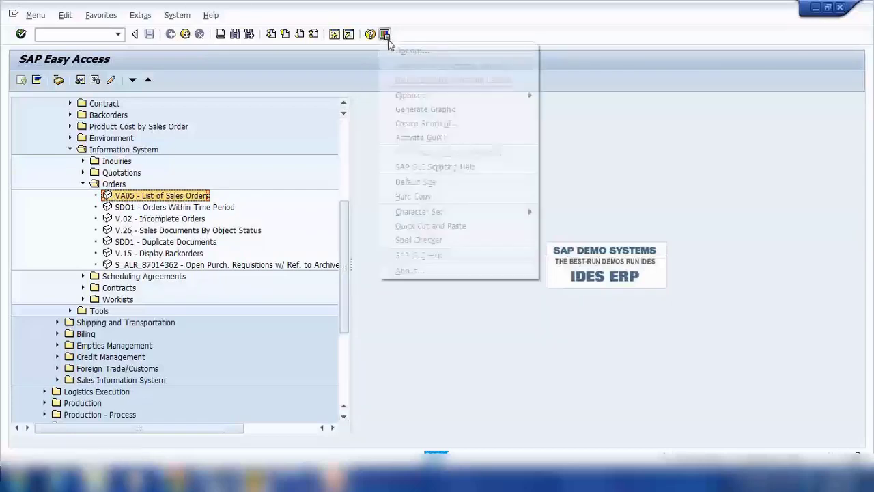
{"action": "left_click", "coordinate": [407, 51]}
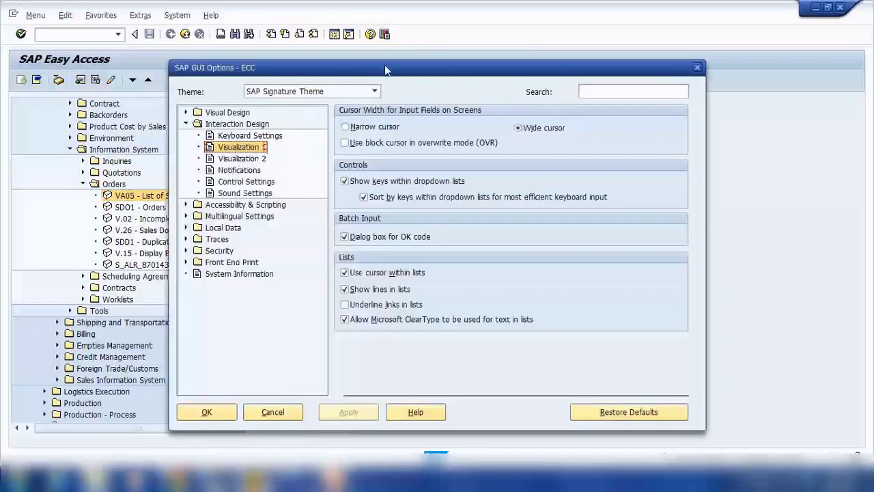
{"action": "left_click_drag", "start_coordinate": [388, 63], "coordinate": [461, 67]}
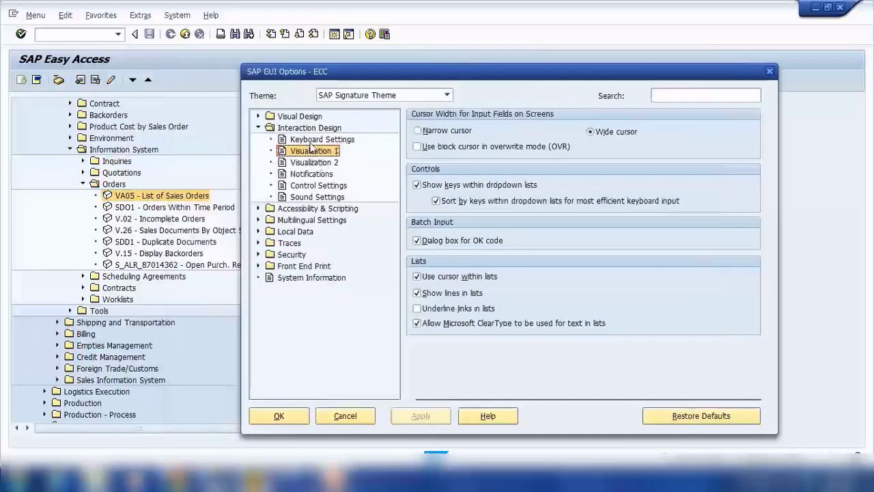
{"action": "left_click", "coordinate": [311, 141]}
{"action": "left_click", "coordinate": [309, 153]}
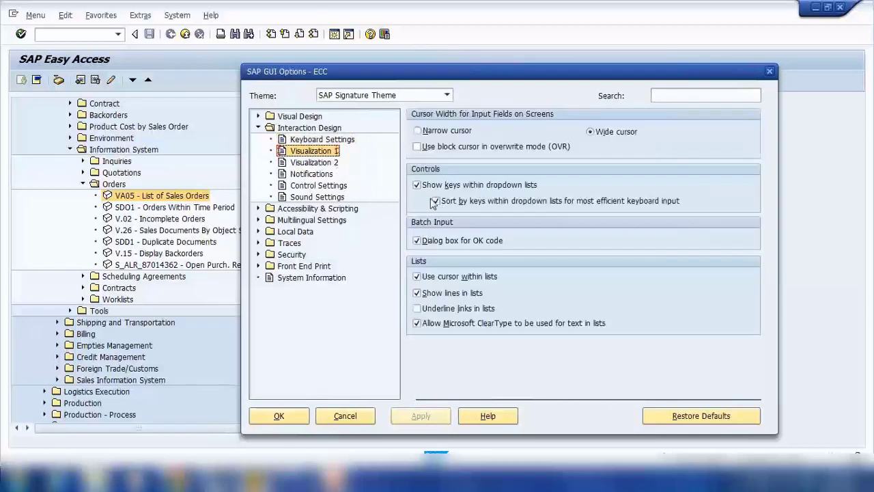
- Turn on showing keys within dropdown lists and sorting by keys, then apply the options and close the dialog
{"action": "left_click", "coordinate": [417, 184]}
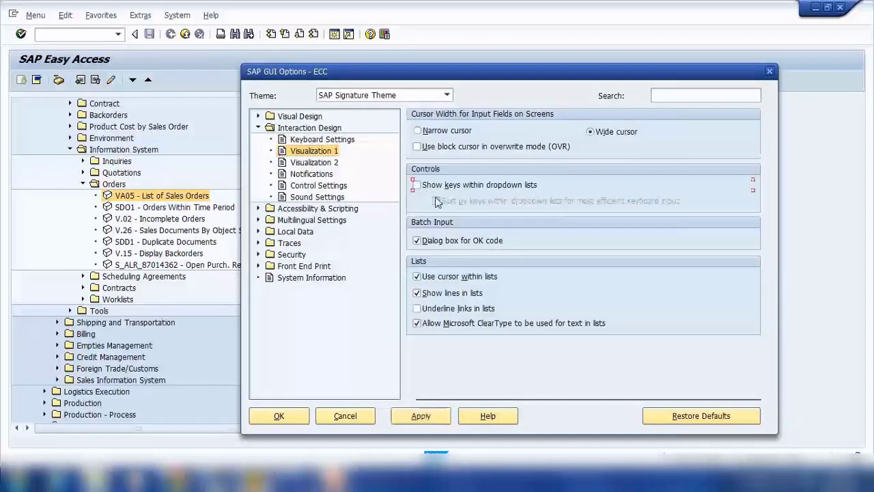
{"action": "left_click", "coordinate": [416, 185]}
{"action": "left_click", "coordinate": [436, 201]}
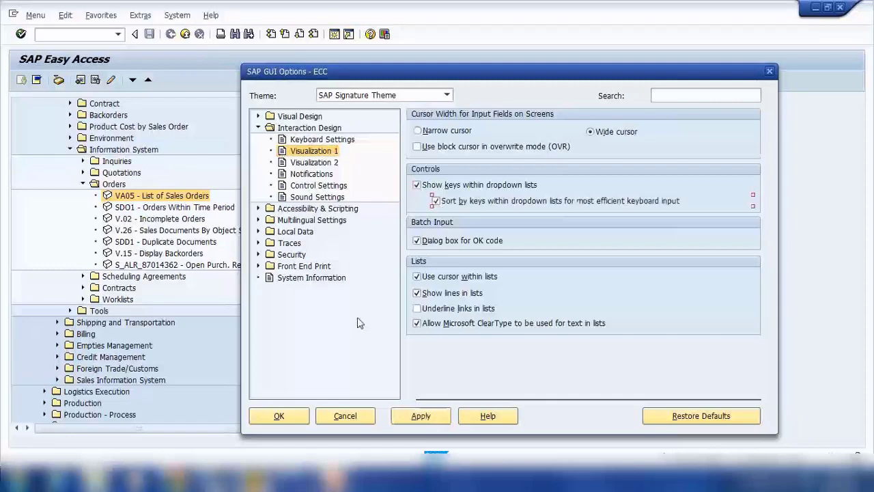
{"action": "left_click", "coordinate": [418, 416]}
{"action": "left_click", "coordinate": [299, 418]}
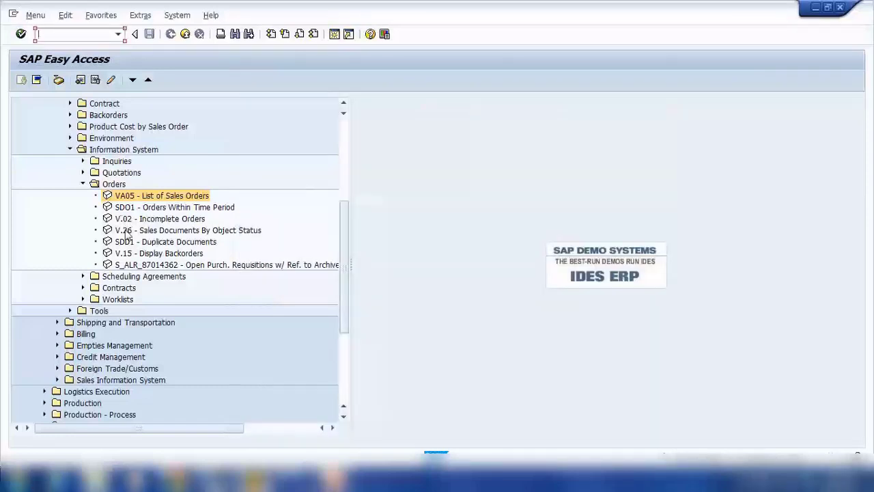
- Open VA05 - List of Sales Orders and inspect the start and end of the document date range
{"action": "left_click", "coordinate": [166, 197]}
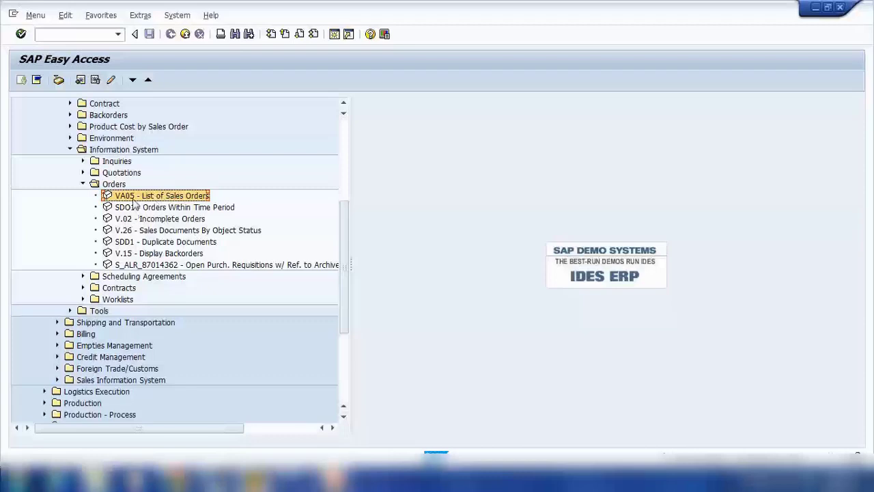
{"action": "double_click", "coordinate": [135, 198]}
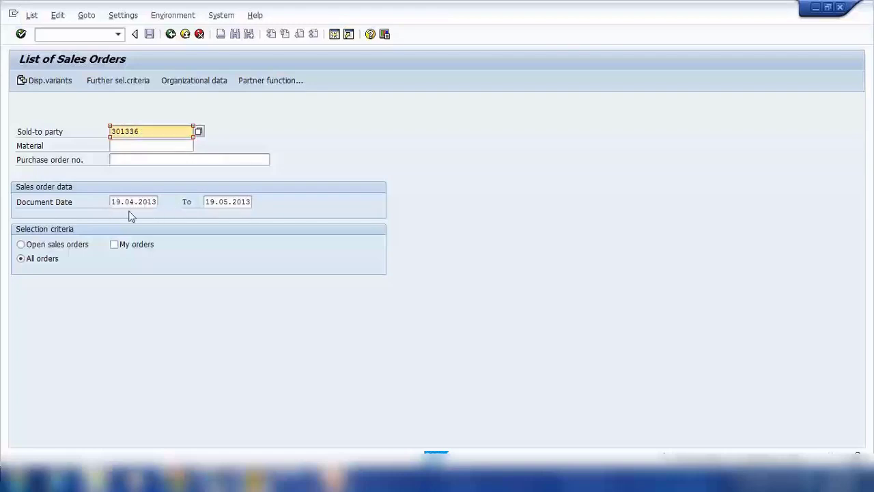
{"action": "left_click", "coordinate": [206, 202]}
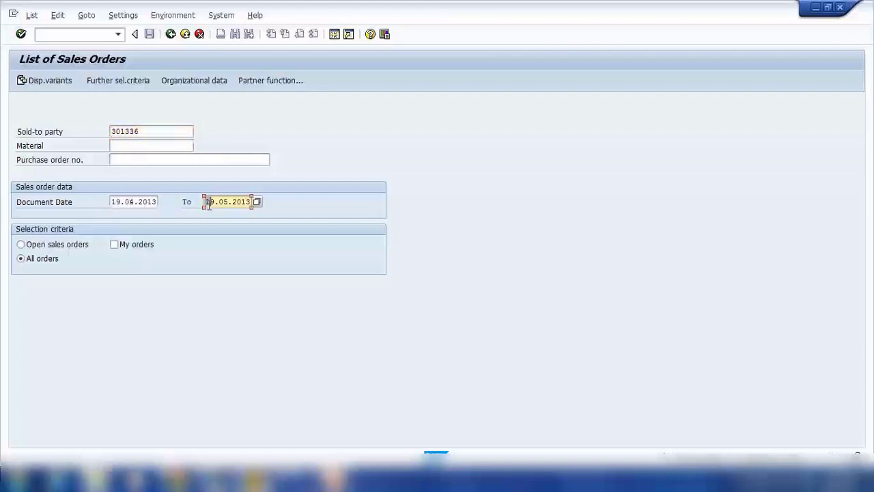
{"action": "left_click_drag", "start_coordinate": [213, 205], "coordinate": [258, 207]}
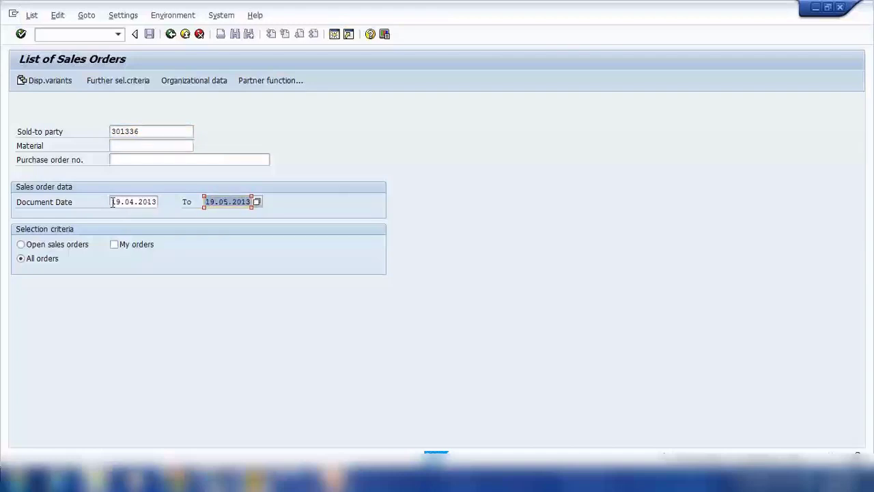
{"action": "left_click_drag", "start_coordinate": [111, 202], "coordinate": [188, 206]}
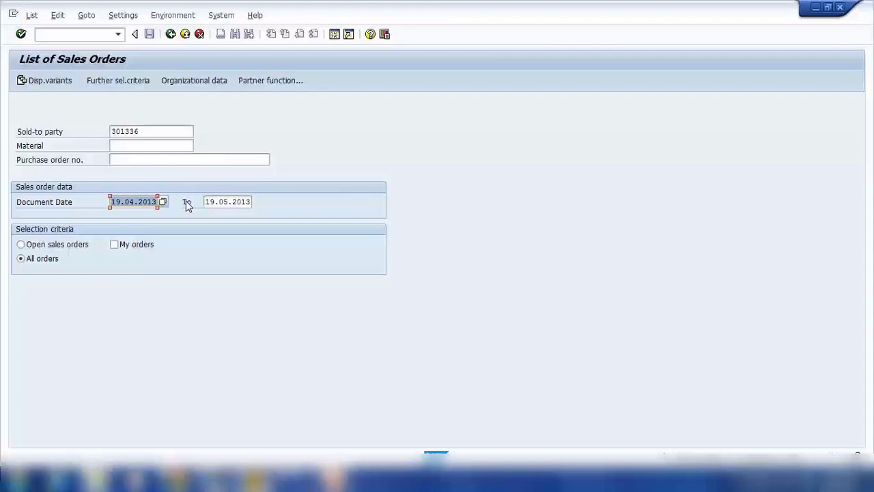
- Restrict the selection criteria to open sales orders with My orders unchecked, and highlight the sold-to party entry
{"action": "left_click", "coordinate": [35, 259]}
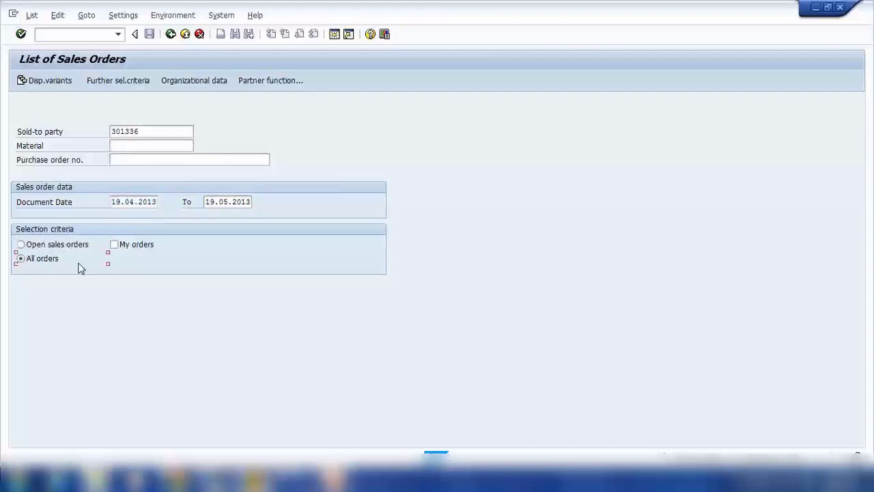
{"action": "left_click", "coordinate": [47, 246]}
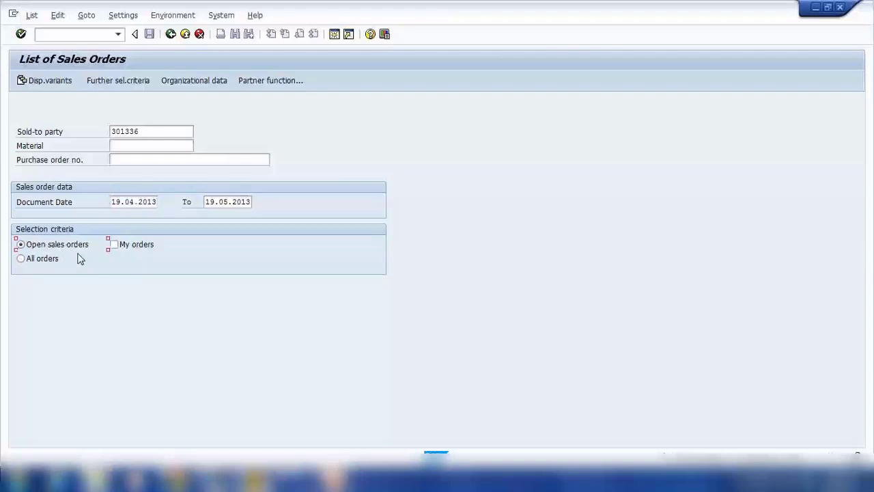
{"action": "left_click", "coordinate": [114, 244]}
{"action": "left_click", "coordinate": [114, 245]}
{"action": "double_click", "coordinate": [162, 131]}
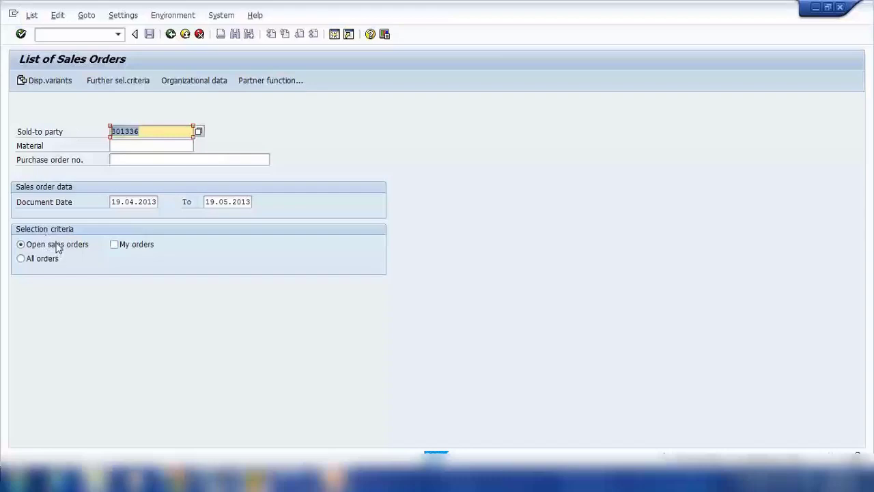
- Set the selection criteria to all orders and run the customer's list for sales organization 1000
{"action": "left_click", "coordinate": [23, 260]}
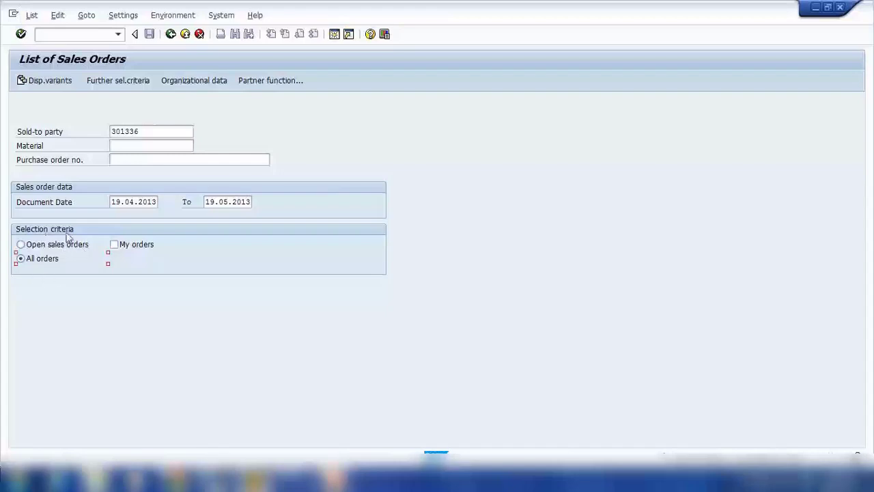
{"action": "key", "text": "shift+F4"}
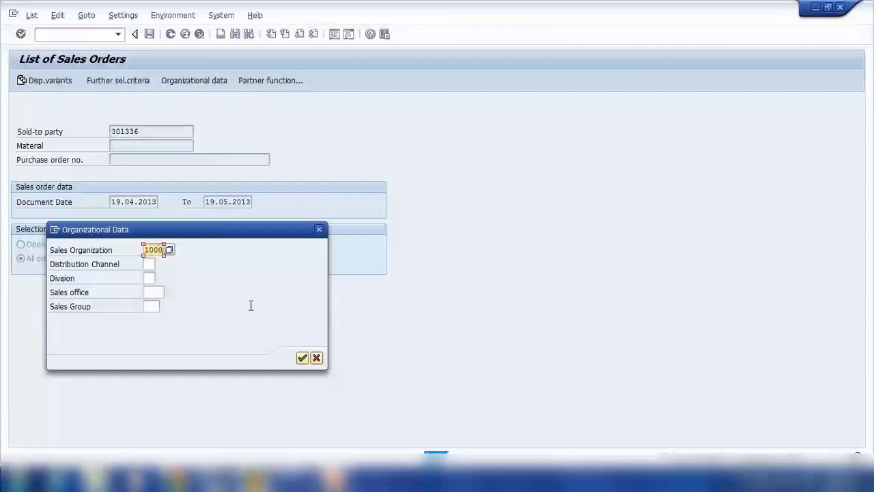
{"action": "left_click", "coordinate": [302, 358]}
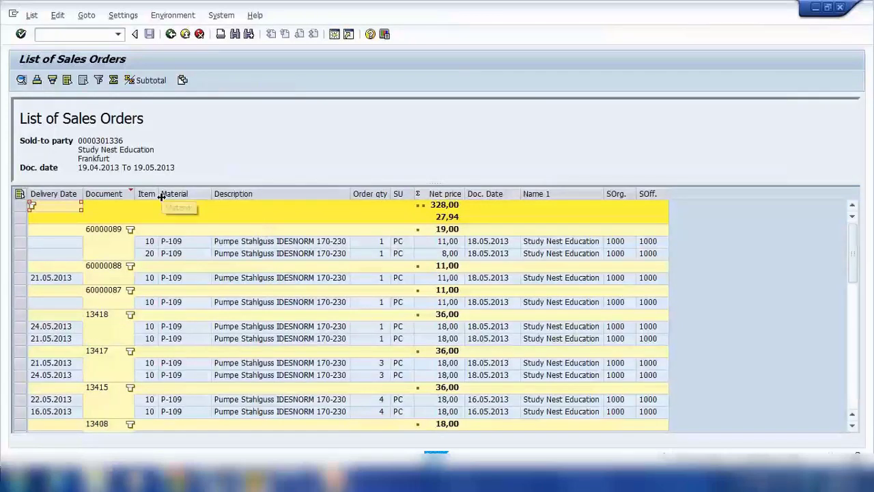
- Examine the customer's full sales order list, including documents, items, materials, quantities and net prices
{"action": "scroll", "coordinate": [234, 264], "scroll_direction": "down", "scroll_amount": 1}
{"action": "scroll", "coordinate": [233, 264], "scroll_direction": "up", "scroll_amount": 1}
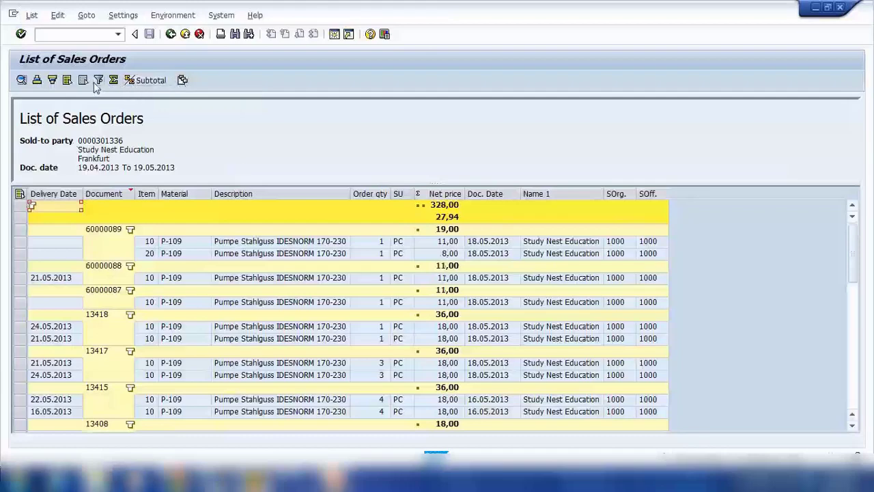
{"action": "scroll", "coordinate": [135, 268], "scroll_direction": "down", "scroll_amount": 6}
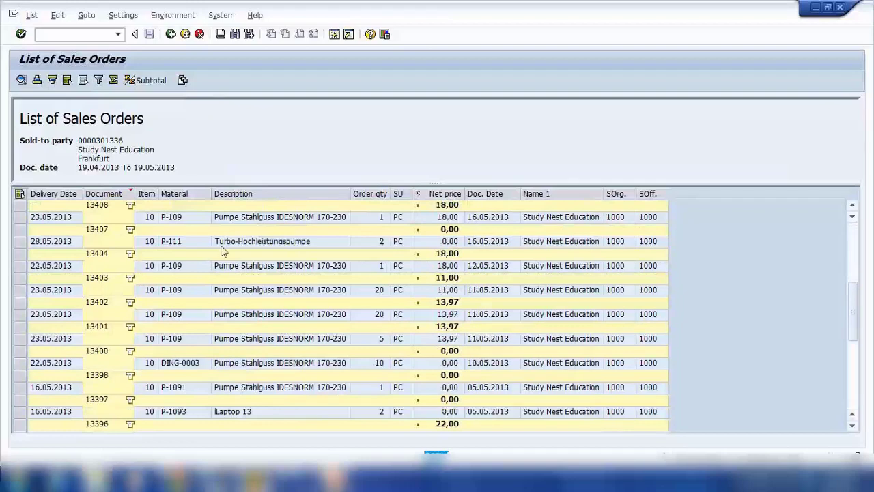
{"action": "scroll", "coordinate": [130, 270], "scroll_direction": "up", "scroll_amount": 8}
{"action": "scroll", "coordinate": [129, 271], "scroll_direction": "down", "scroll_amount": 6}
{"action": "scroll", "coordinate": [128, 274], "scroll_direction": "down", "scroll_amount": 3}
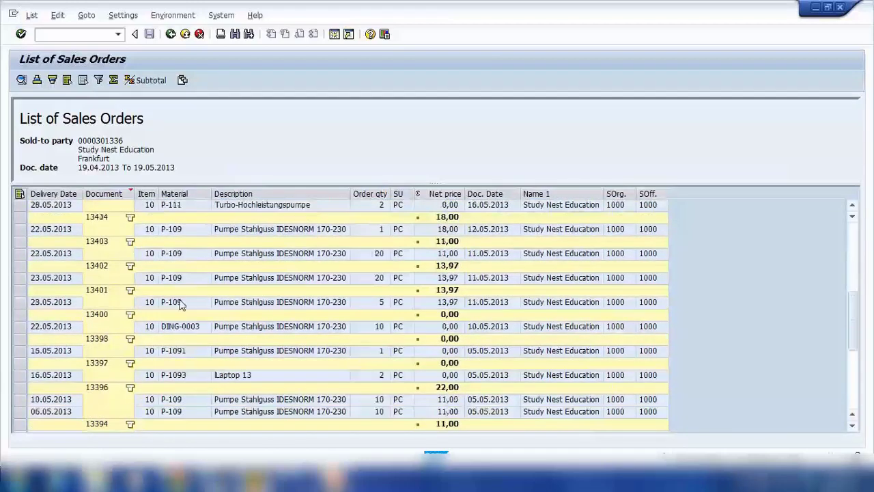
{"action": "scroll", "coordinate": [124, 320], "scroll_direction": "down", "scroll_amount": 4}
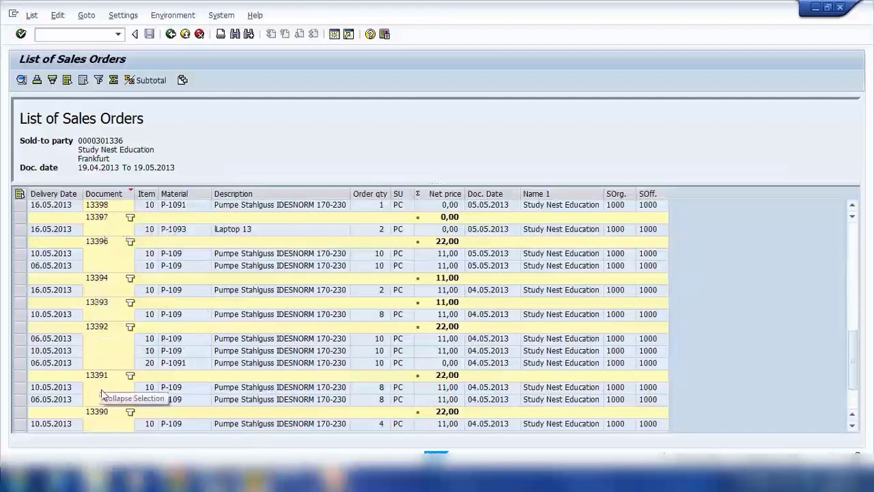
{"action": "scroll", "coordinate": [96, 363], "scroll_direction": "down", "scroll_amount": 2}
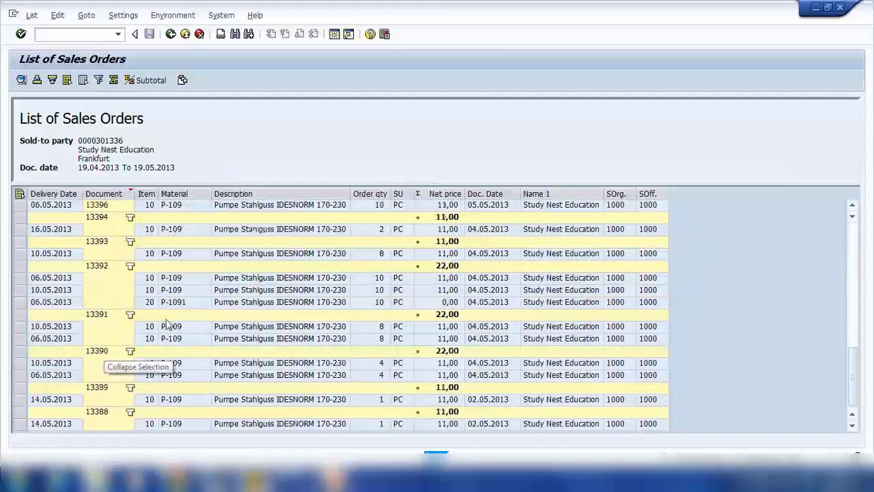
- Open the order containing materials P-109 and P-1091 from its first item line, review its overview, and return to the selection screen
{"action": "double_click", "coordinate": [101, 268]}
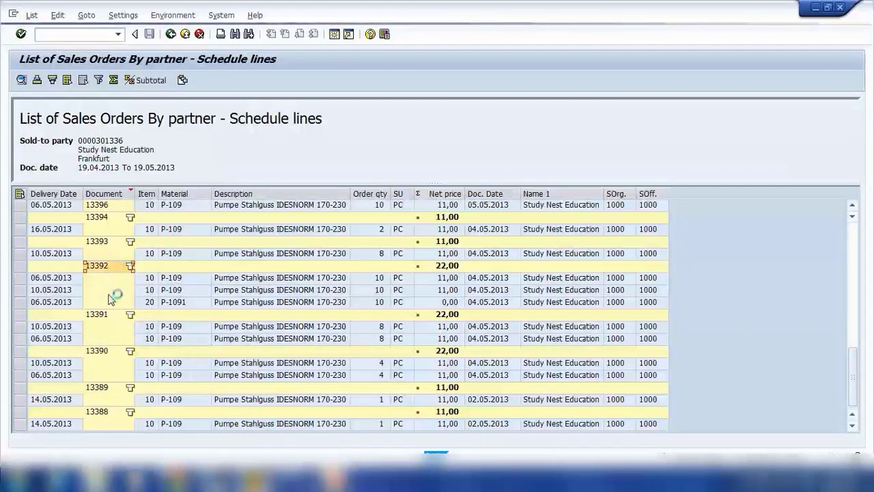
{"action": "double_click", "coordinate": [148, 277]}
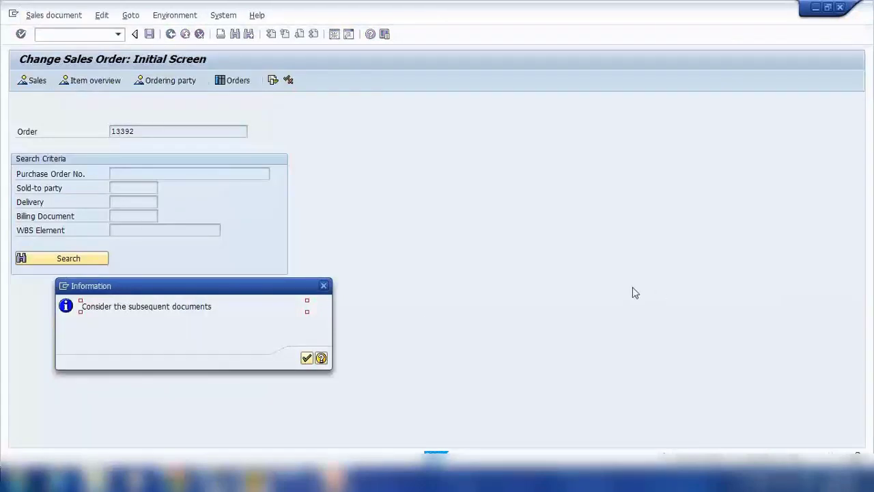
{"action": "left_click", "coordinate": [306, 358]}
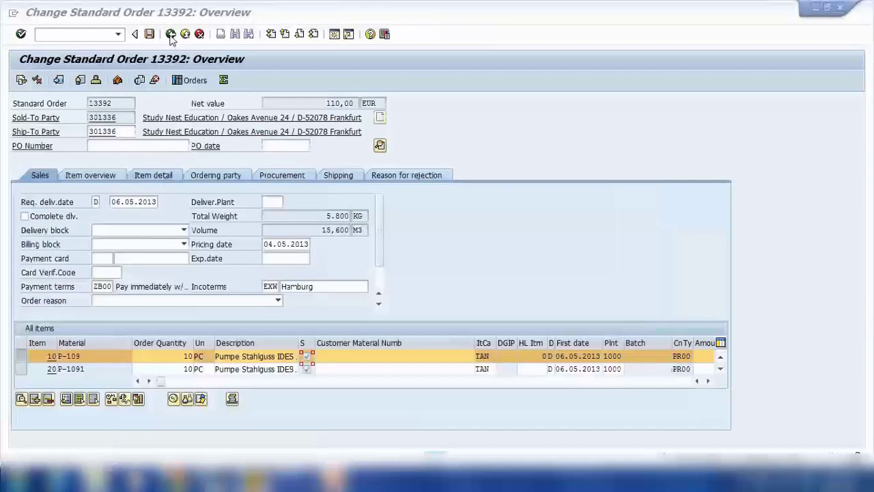
{"action": "left_click", "coordinate": [170, 34]}
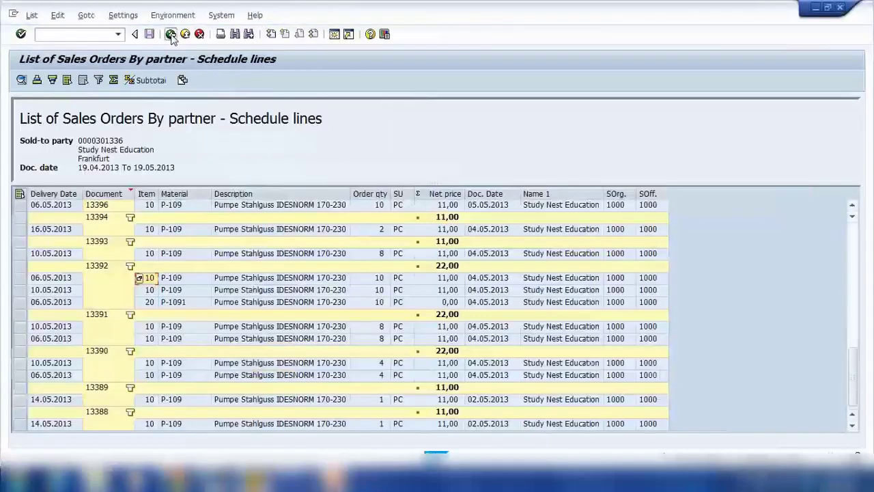
{"action": "left_click", "coordinate": [170, 34]}
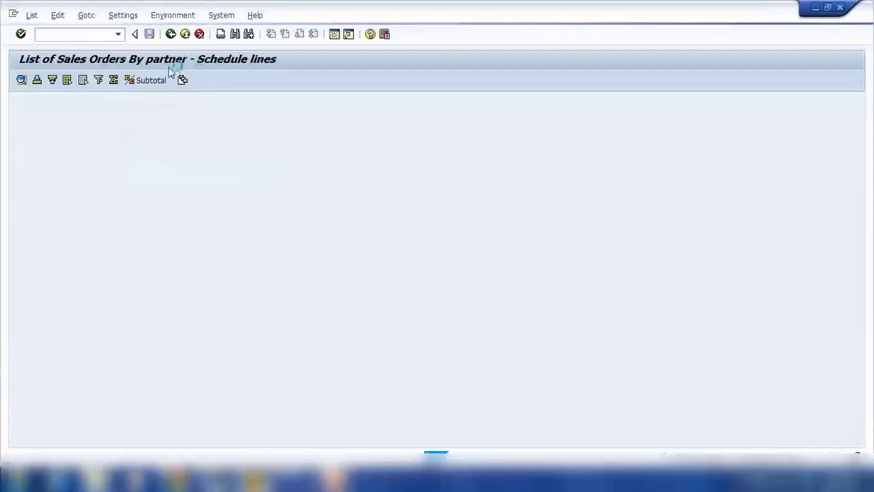
- Restrict the selection to material P-109 and open sales orders, and run the list
{"action": "left_click", "coordinate": [135, 135]}
{"action": "left_click", "coordinate": [136, 144]}
{"action": "left_click", "coordinate": [131, 160]}
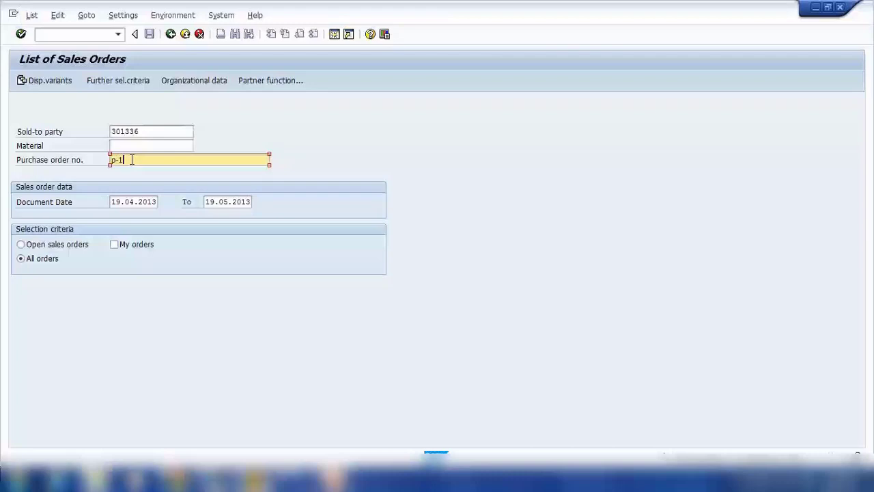
{"action": "left_click_drag", "start_coordinate": [125, 160], "coordinate": [92, 164]}
{"action": "left_click", "coordinate": [123, 148]}
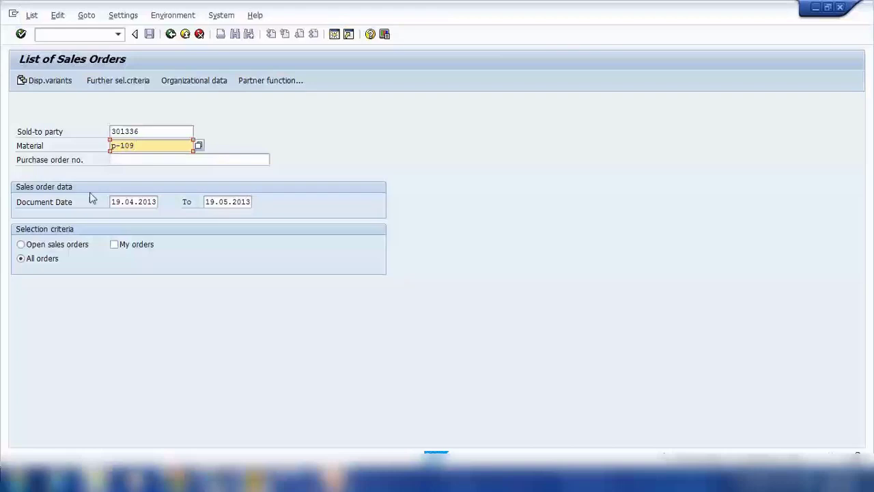
{"action": "left_click", "coordinate": [34, 244]}
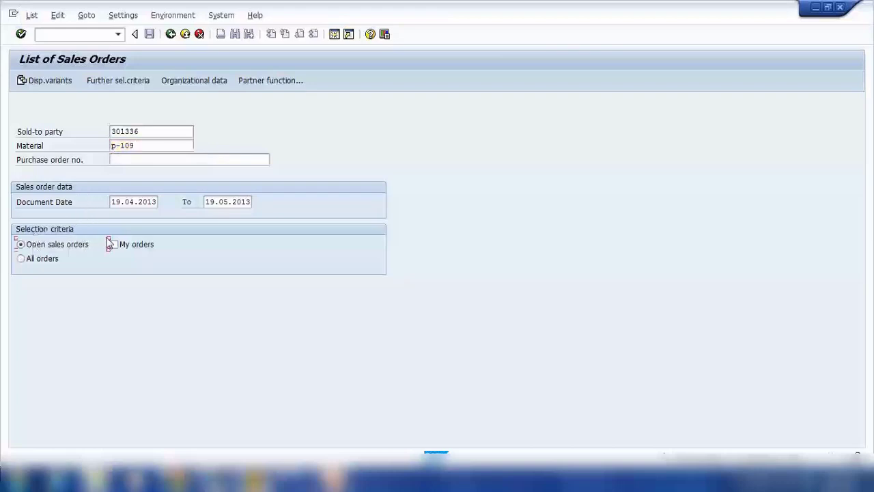
{"action": "left_click", "coordinate": [109, 244]}
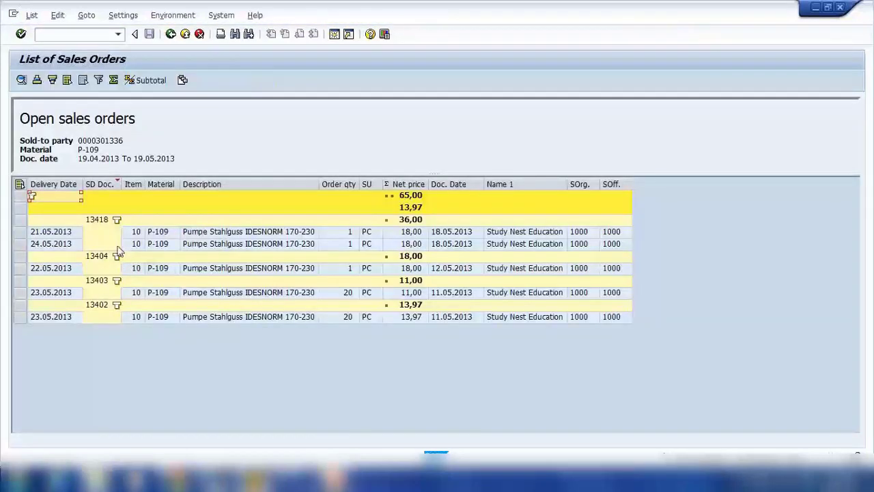
- Display the material master of P-109 from the order line with delivery date 22.05.2013 and return to the list
{"action": "left_click", "coordinate": [170, 271]}
{"action": "double_click", "coordinate": [170, 270]}
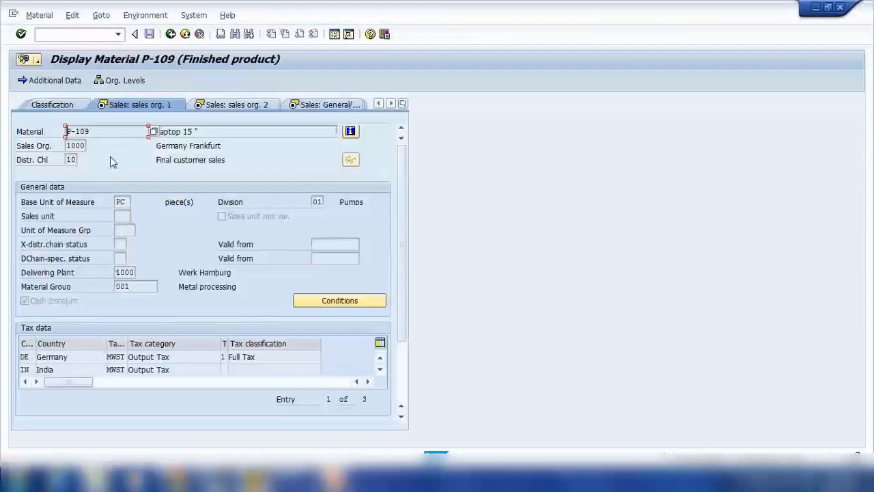
{"action": "left_click", "coordinate": [170, 34]}
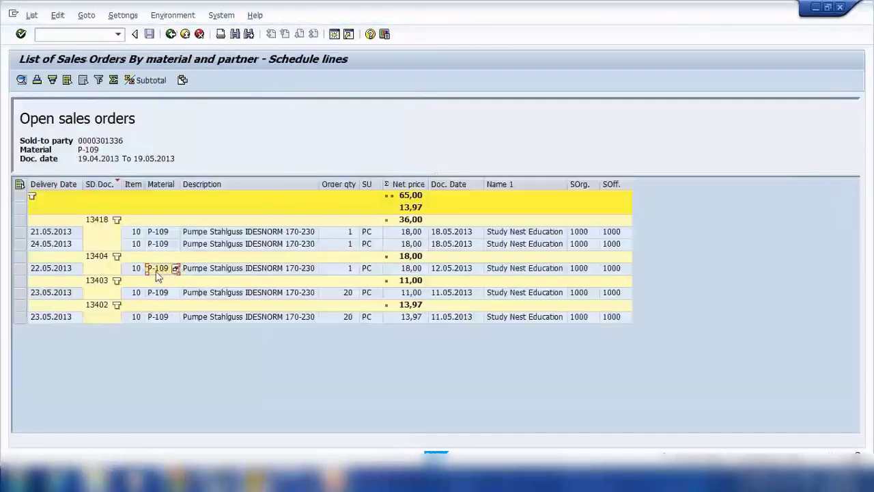
{"action": "double_click", "coordinate": [160, 271]}
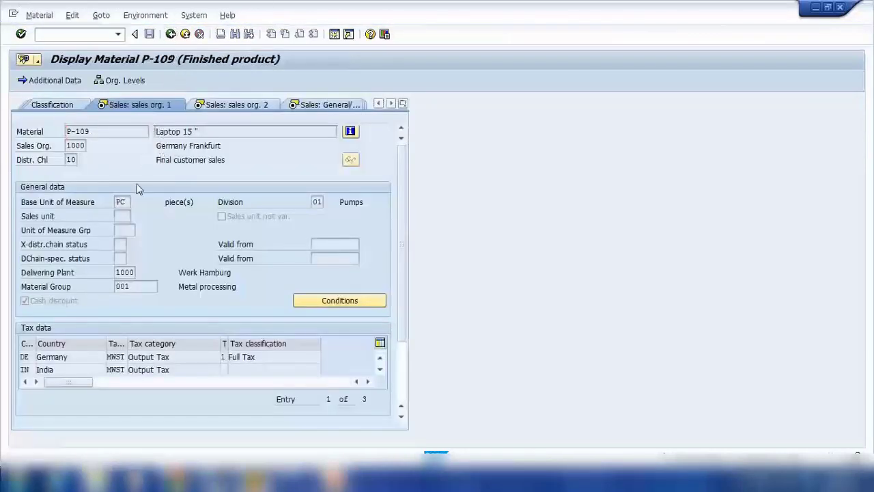
{"action": "key", "text": "F3"}
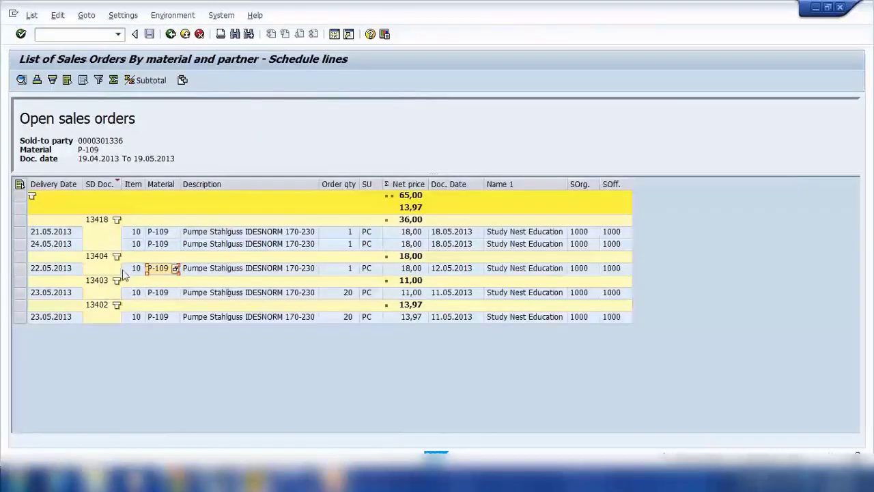
- Open the sales order with delivery date 22.05.2013 from its item 10, save it, and return to the report's selection screen
{"action": "double_click", "coordinate": [137, 269]}
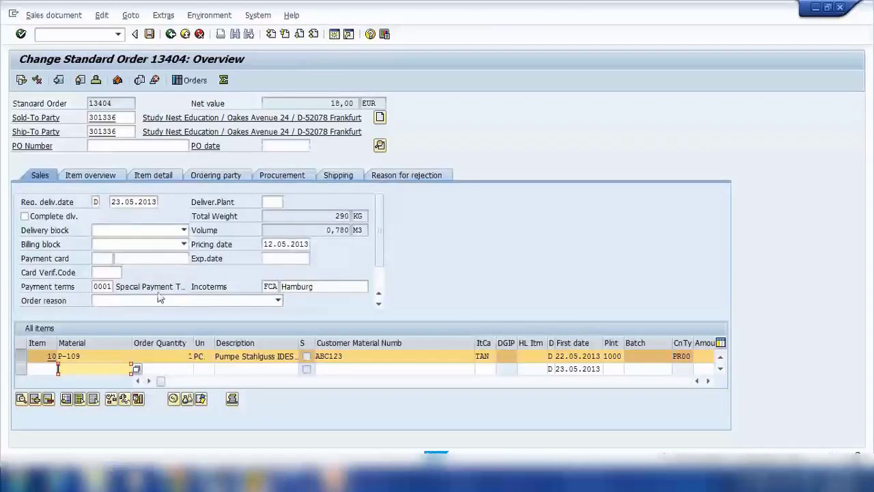
{"action": "left_click", "coordinate": [148, 34]}
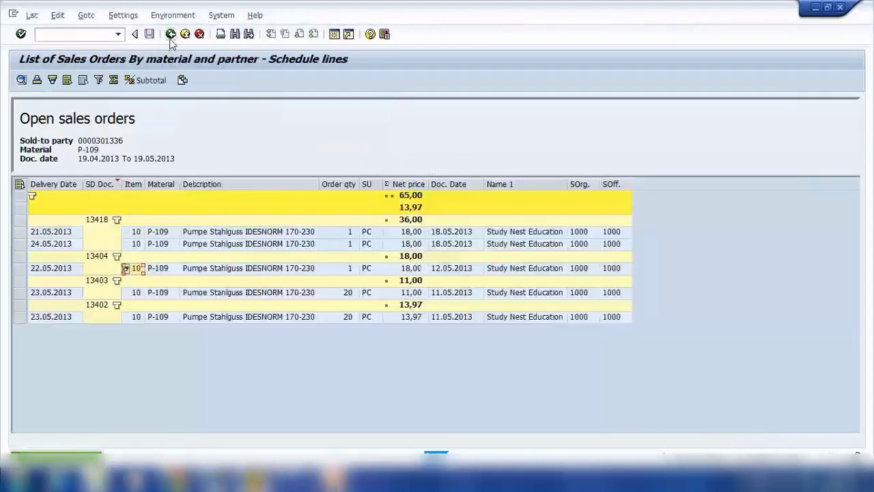
{"action": "left_click", "coordinate": [170, 34]}
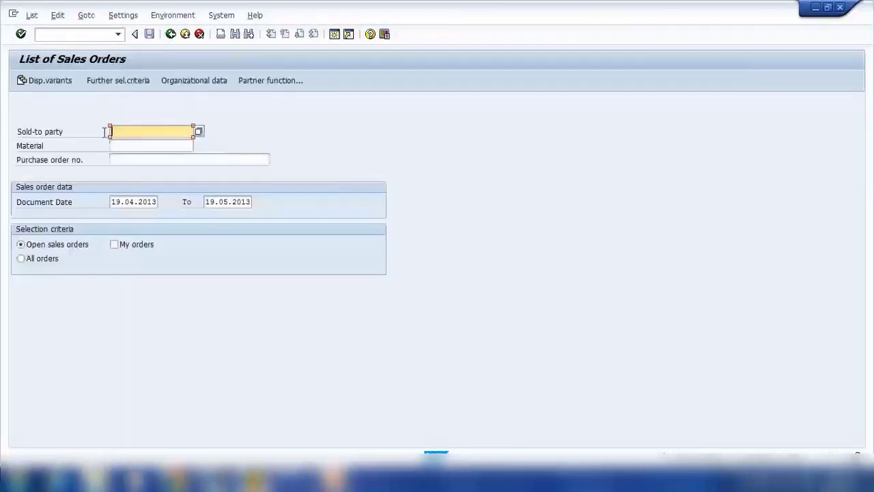
{"action": "type", "text": "3"}
{"action": "left_click", "coordinate": [175, 146]}
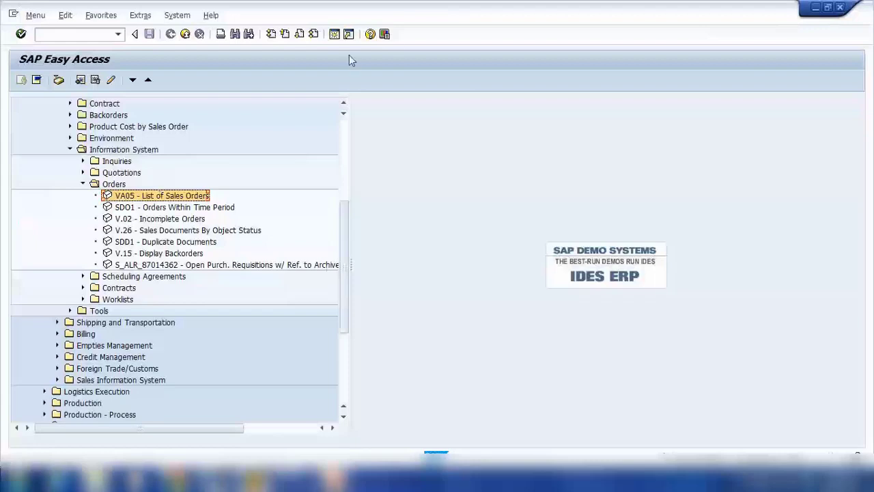
- Review the Visualization 1 settings for dropdown list keys in the SAP GUI options and close the dialog
{"action": "left_click", "coordinate": [384, 34]}
{"action": "left_click", "coordinate": [412, 51]}
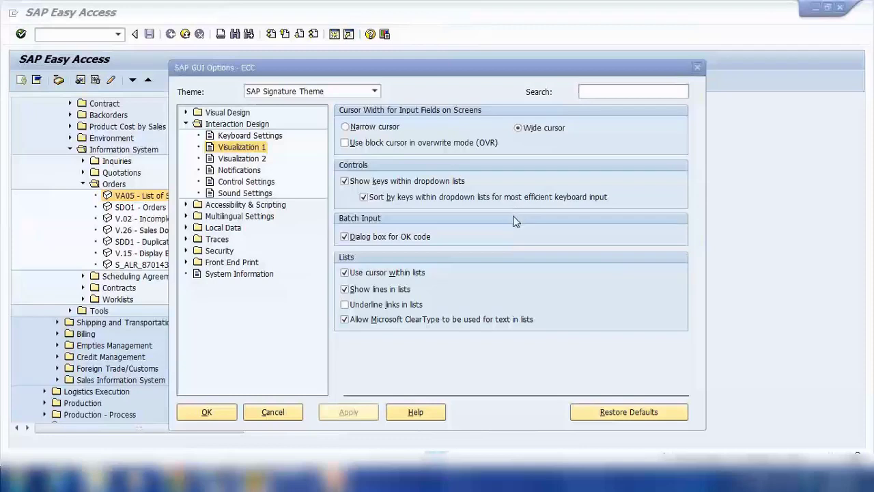
{"action": "left_click", "coordinate": [766, 225]}
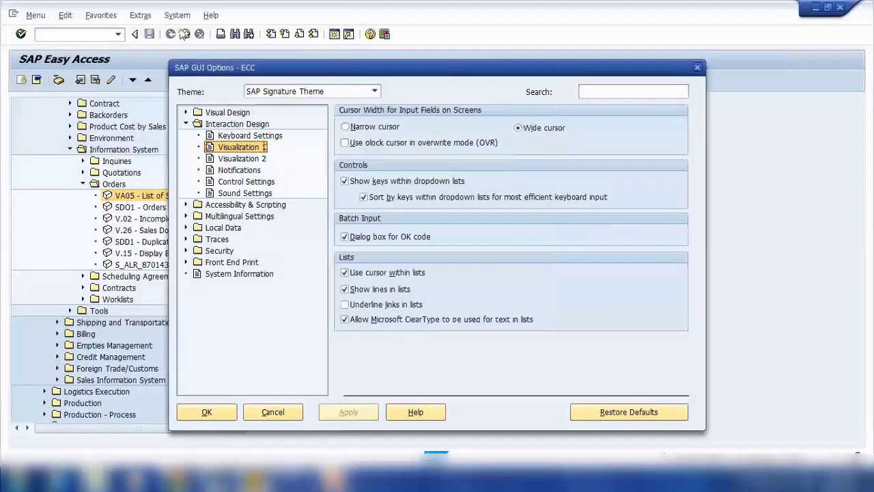
{"action": "left_click", "coordinate": [697, 66]}
- Reopen VA05 - List of Sales Orders and highlight the start of the document date range
{"action": "left_click", "coordinate": [145, 197]}
{"action": "double_click", "coordinate": [146, 197]}
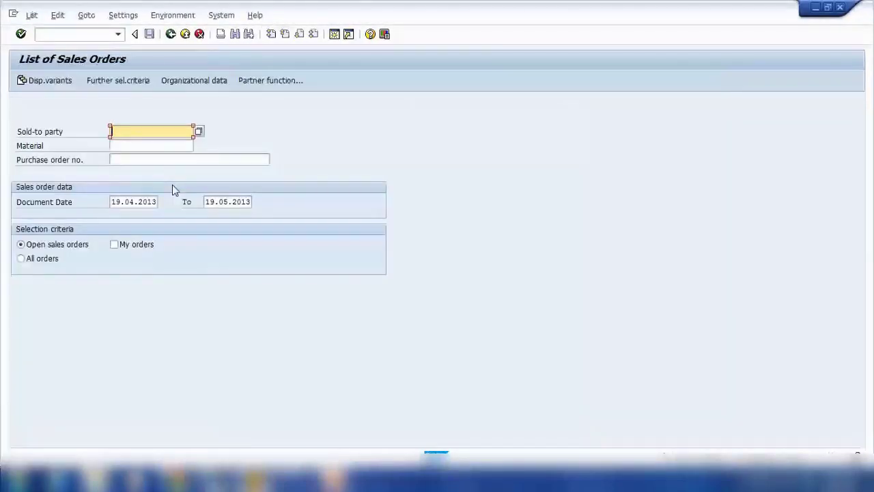
{"action": "left_click_drag", "start_coordinate": [113, 205], "coordinate": [183, 207]}
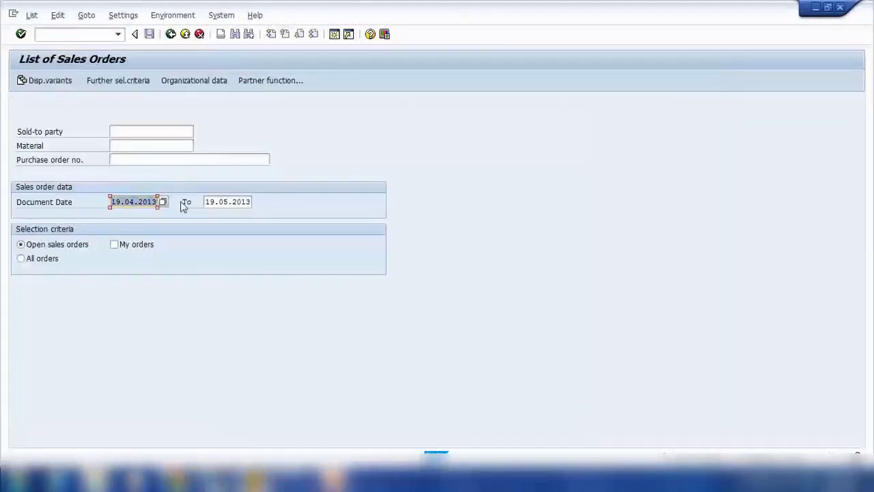